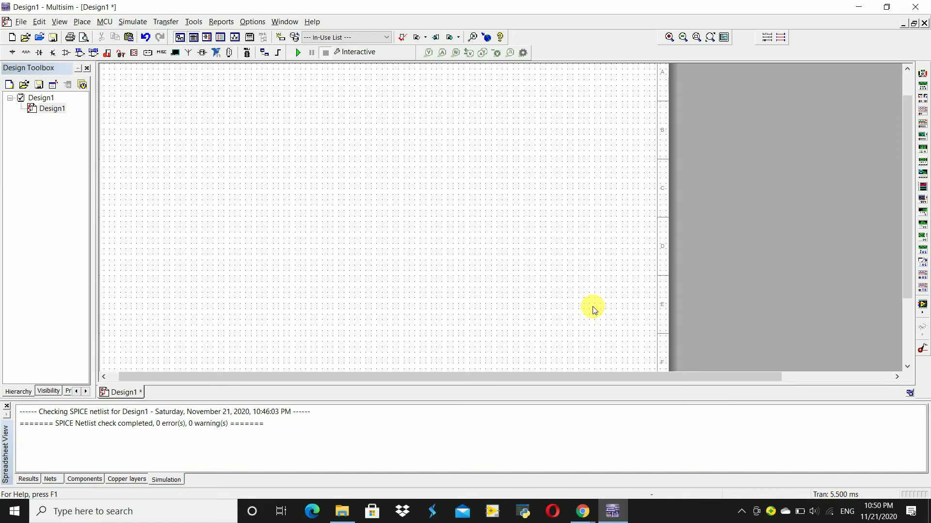
Open the Place menu's component browser on the empty Design1 sheet
click(79, 21)
Place a 1k resistor from the Basic group's RESISTOR family onto the canvas
click(103, 36)
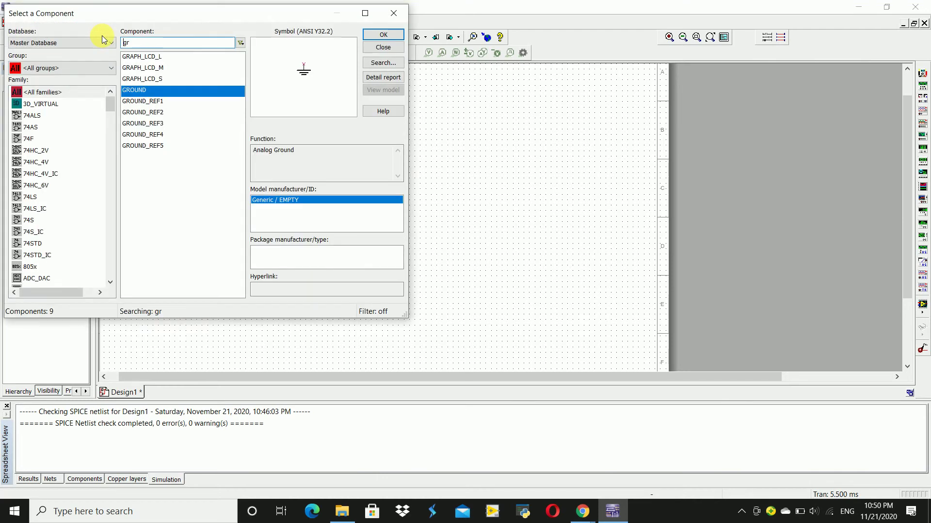
click(46, 70)
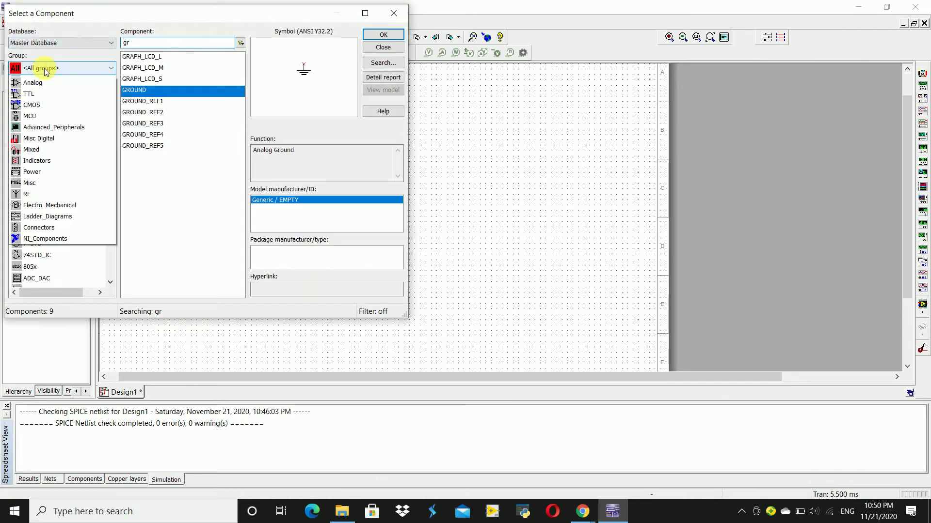
click(42, 104)
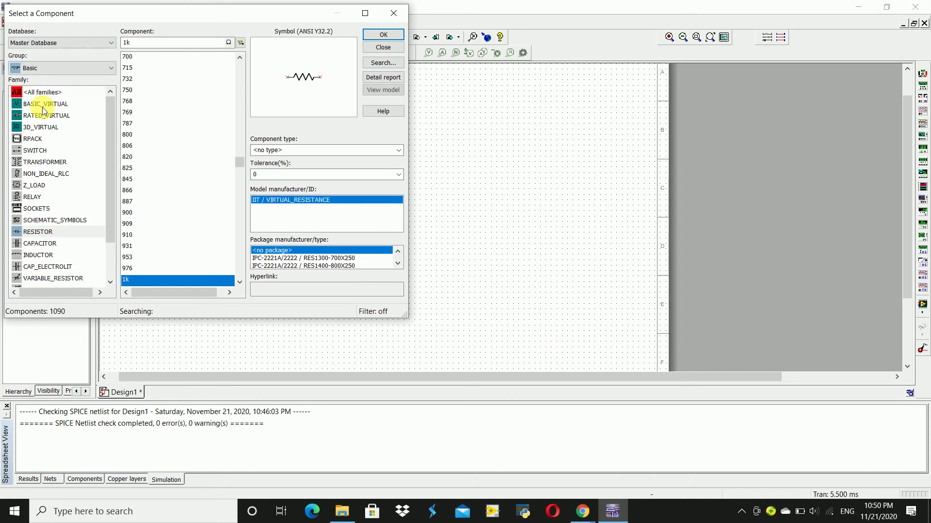
click(52, 233)
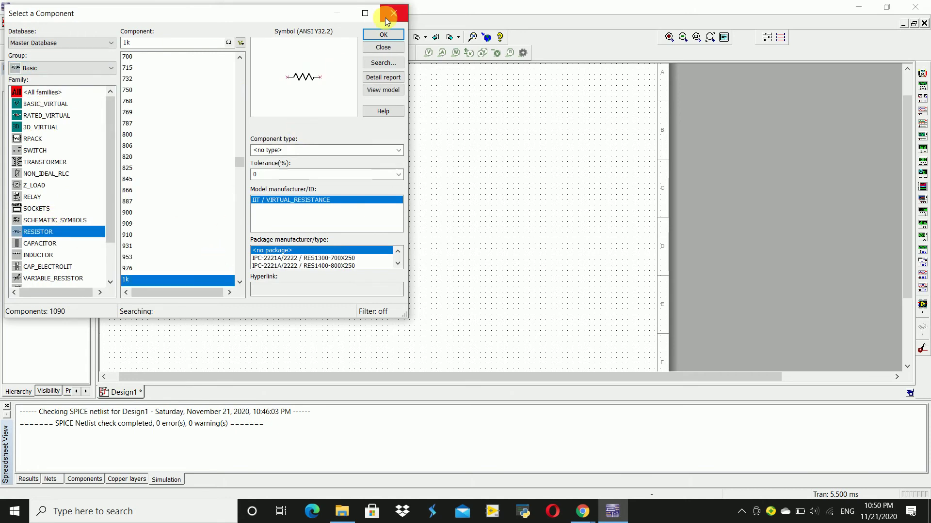
click(382, 34)
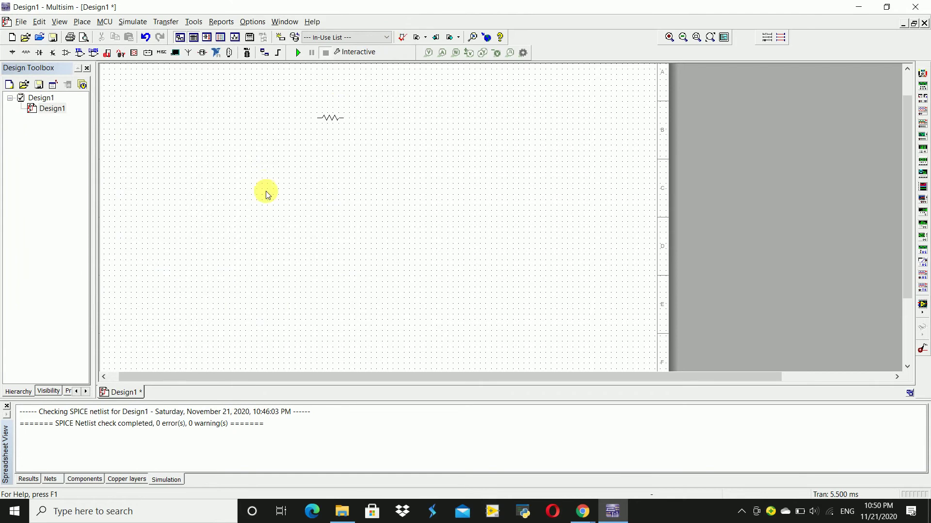
click(276, 159)
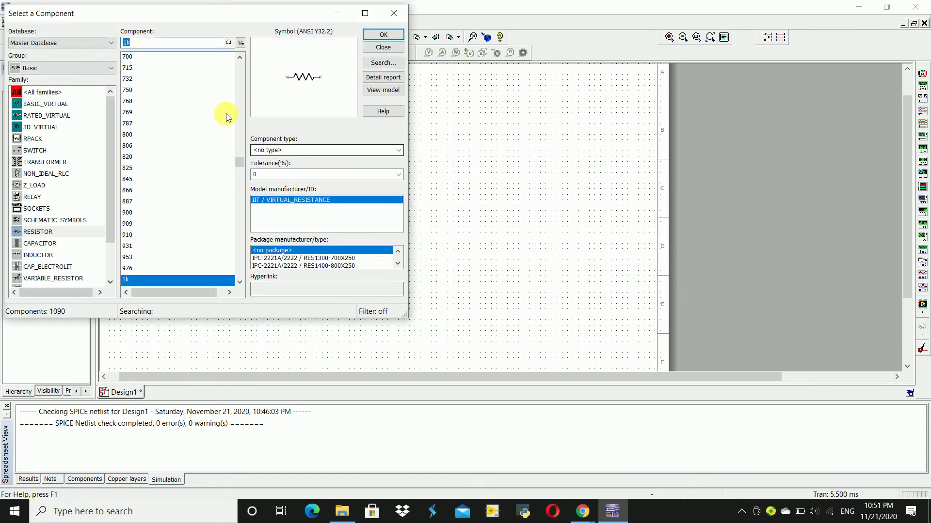
Place a 100n capacitor, rotated vertical with Ctrl+R, to the right of R1
click(54, 244)
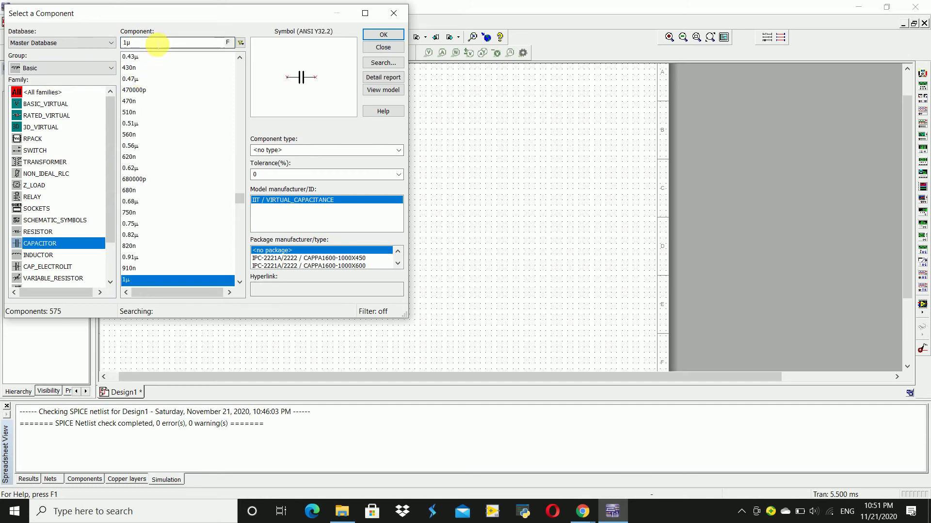
click(157, 43)
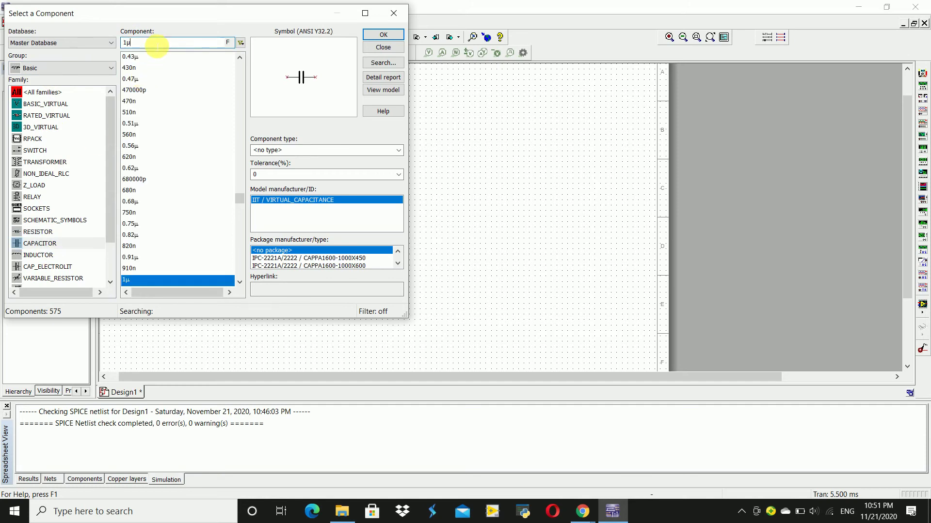
key(BackSpace)
text(00)
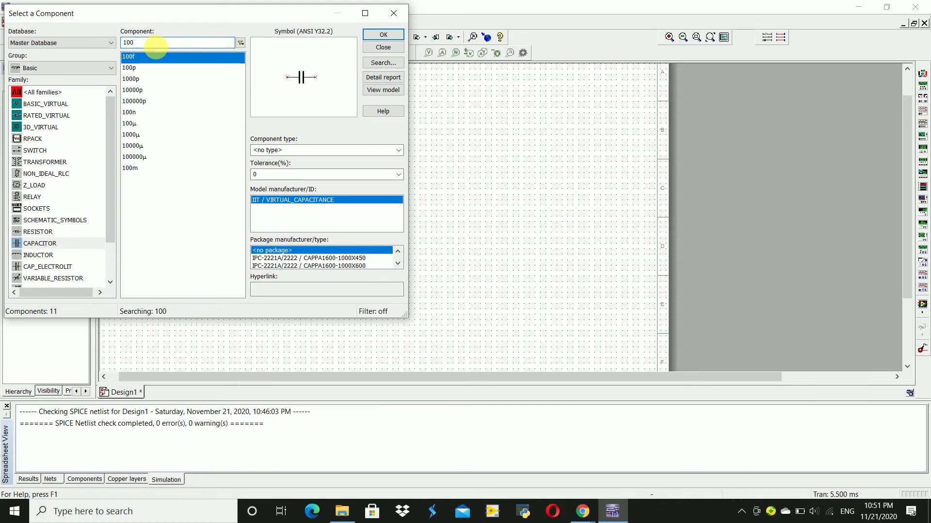
click(132, 113)
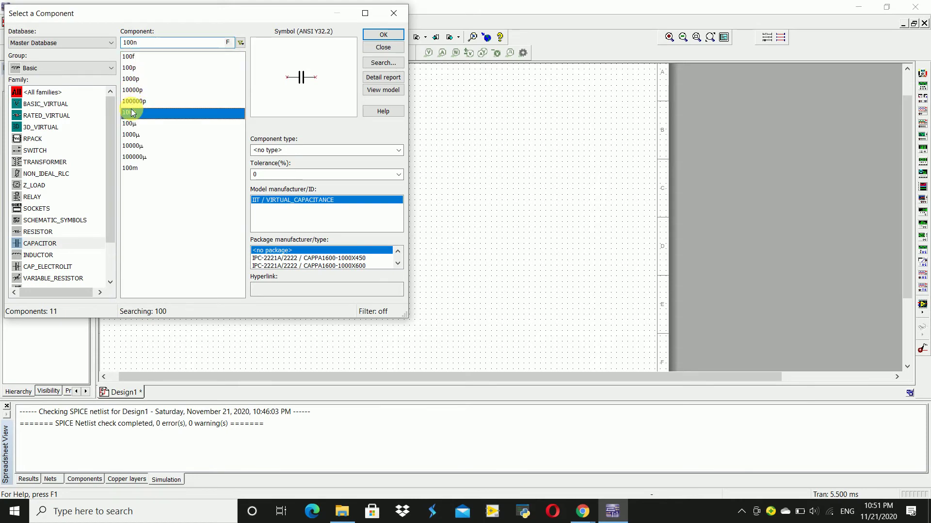
click(383, 35)
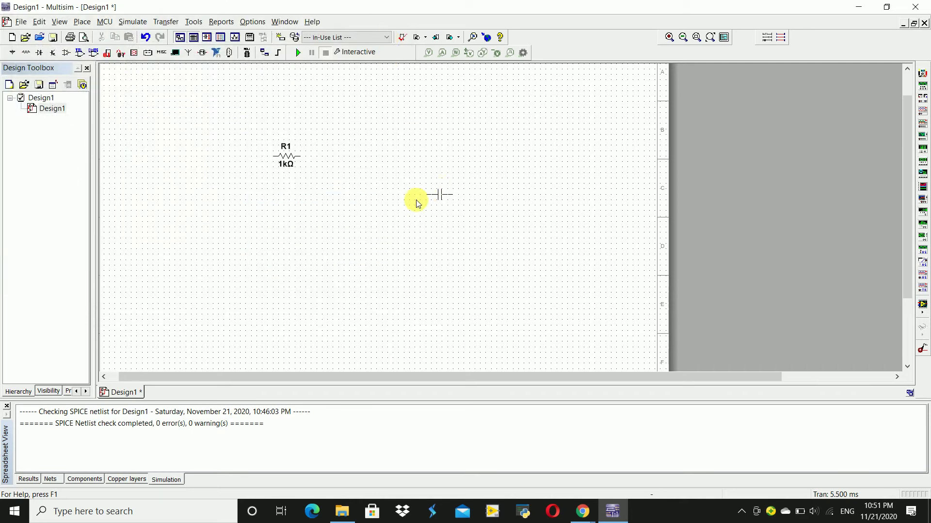
key(ctrl+r)
click(343, 183)
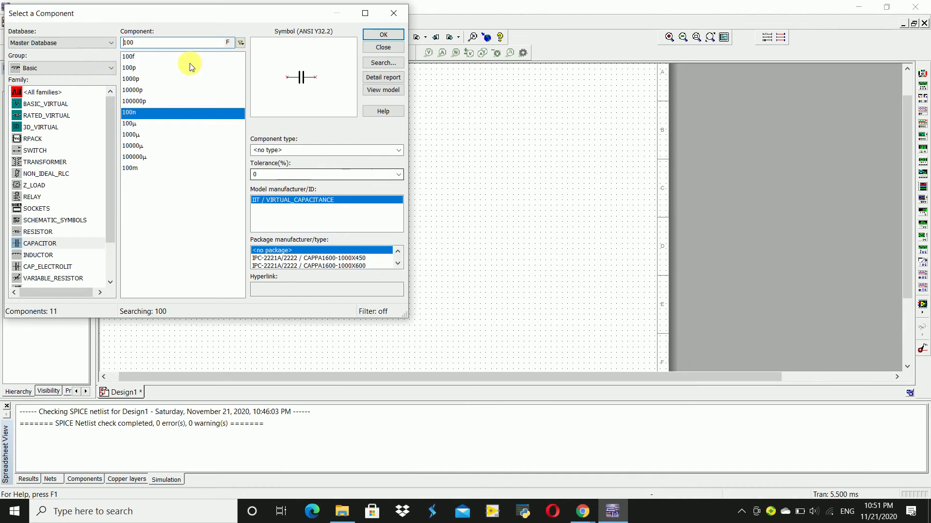
Place AC_VOLTAGE source V1 (1 Vpk, 1 kHz) from the Sources group left of R1
click(75, 69)
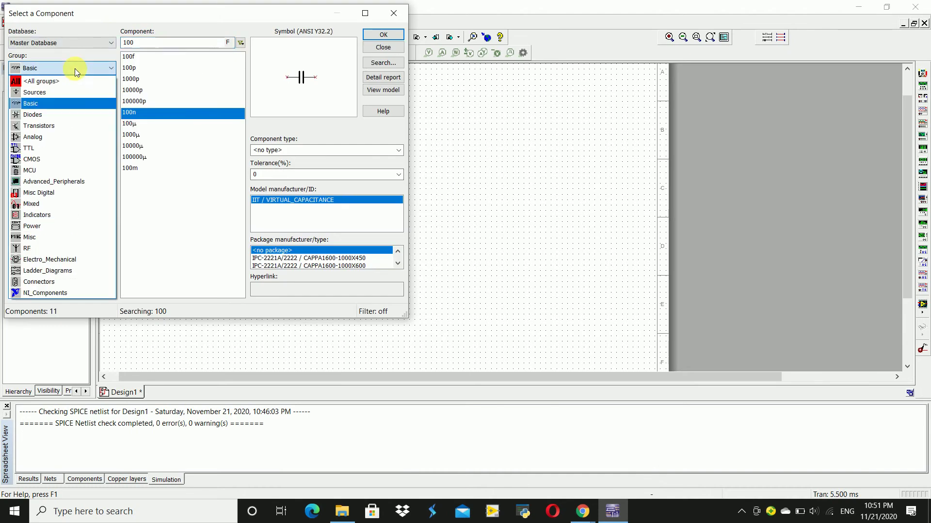
click(60, 92)
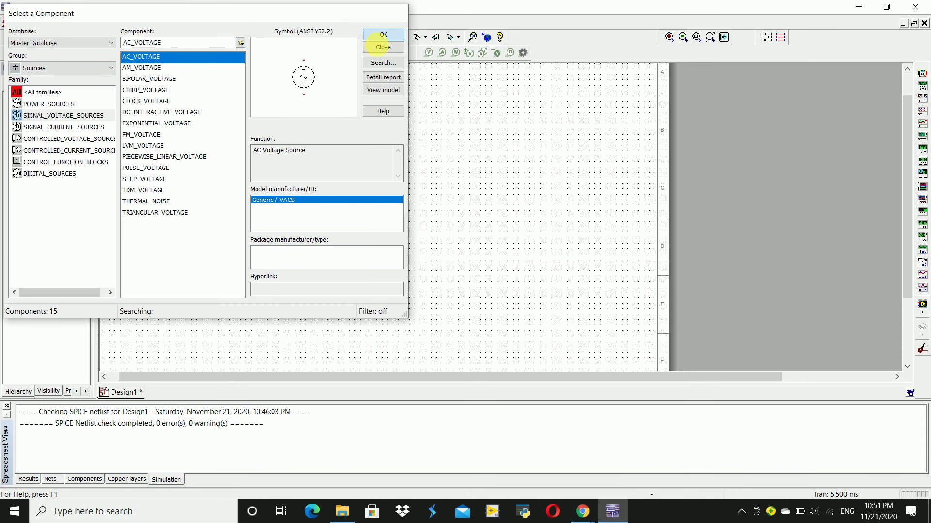
click(383, 35)
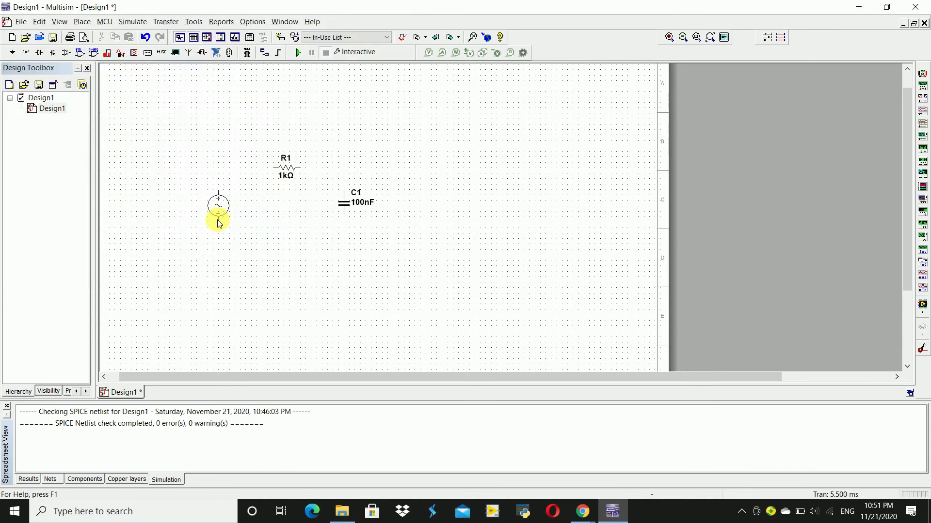
key(Escape)
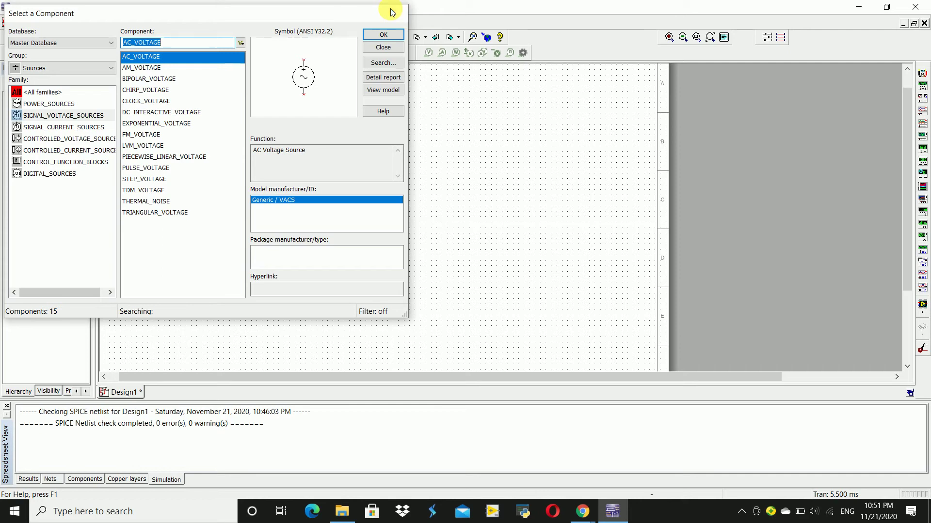
click(393, 12)
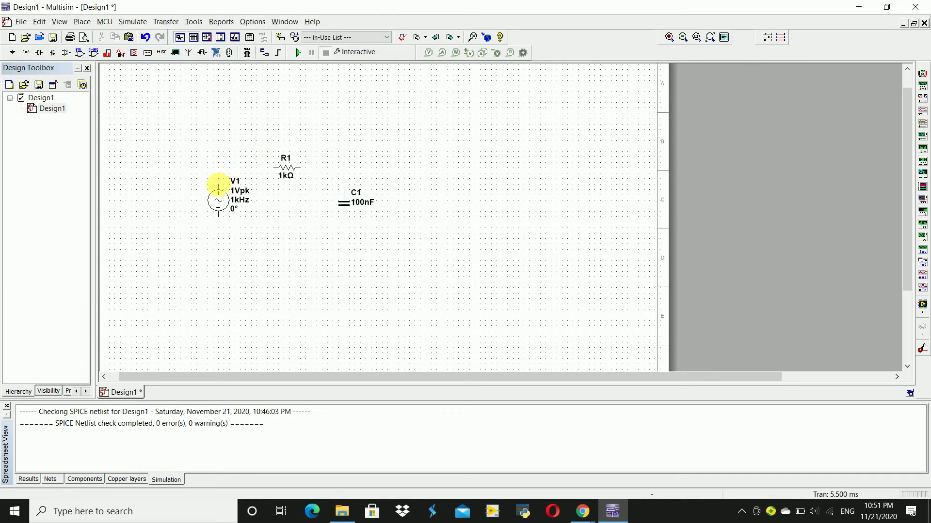
click(218, 186)
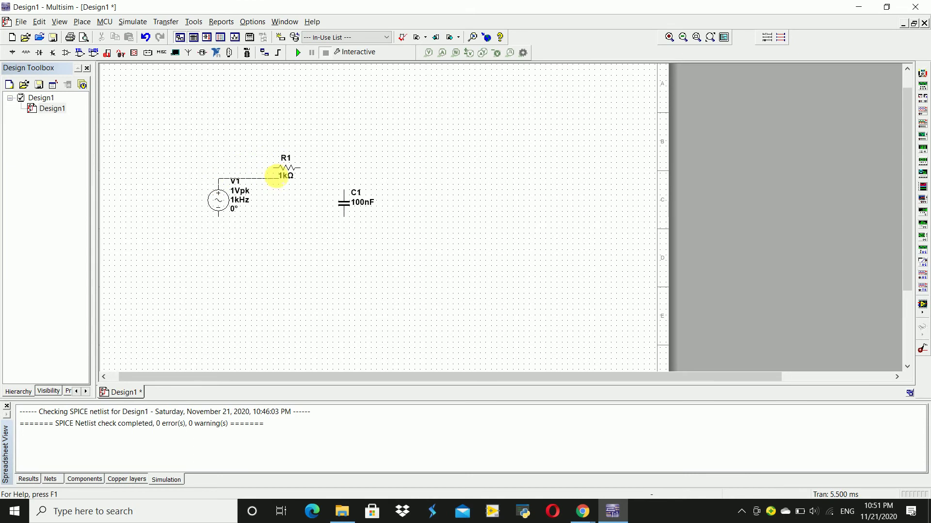
Wire V1 to R1's left end, R1's right end to C1, and V1's bottom
click(279, 168)
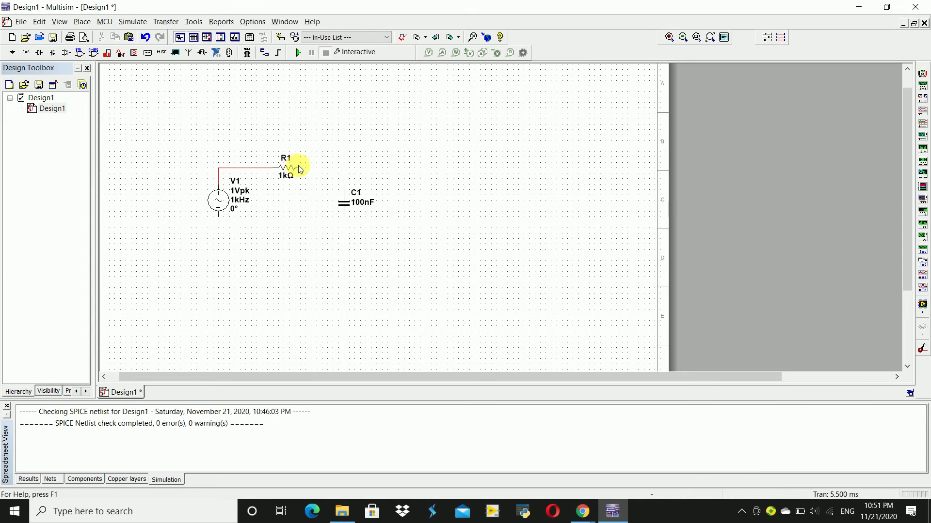
click(301, 167)
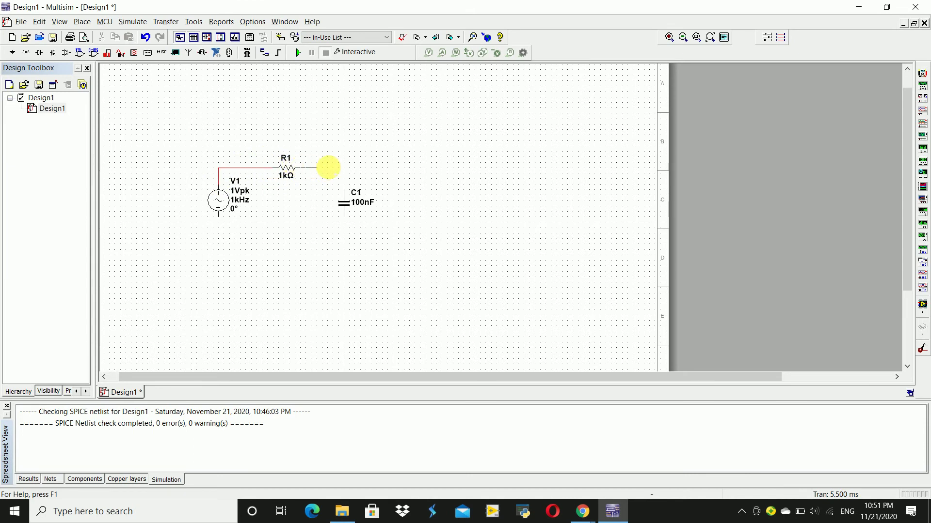
click(344, 189)
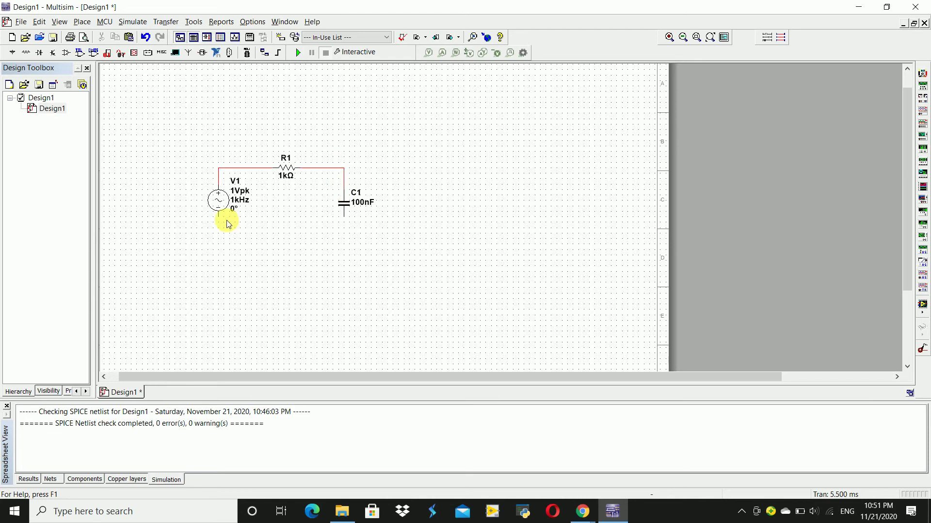
click(218, 217)
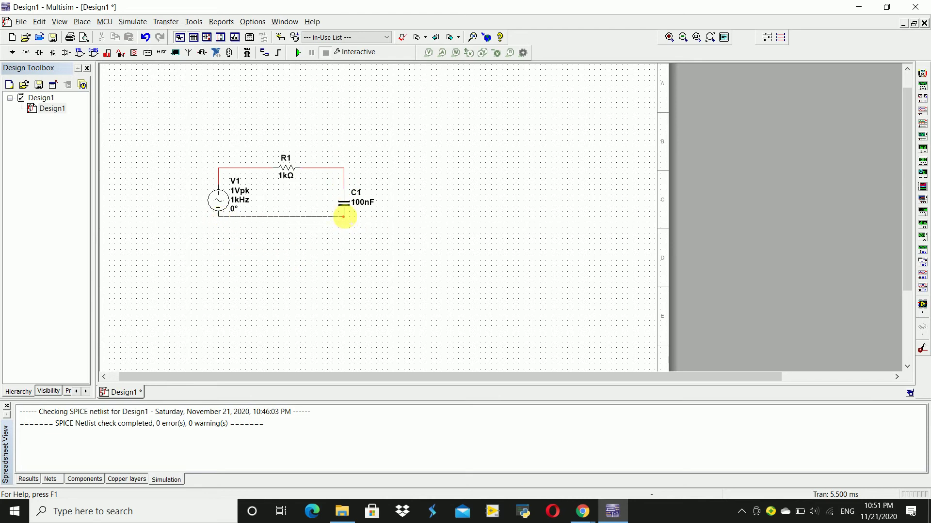
click(60, 22)
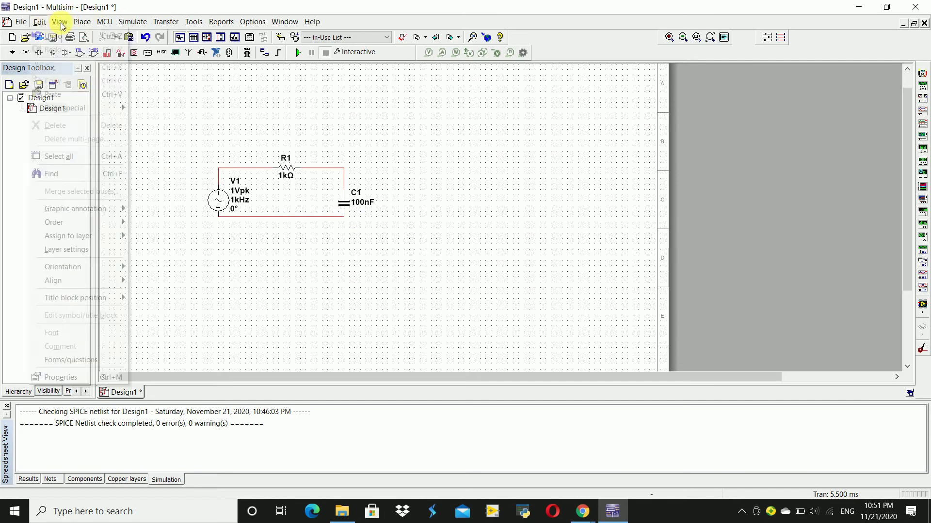
Search all component groups for 'gr' and select GROUND
click(85, 24)
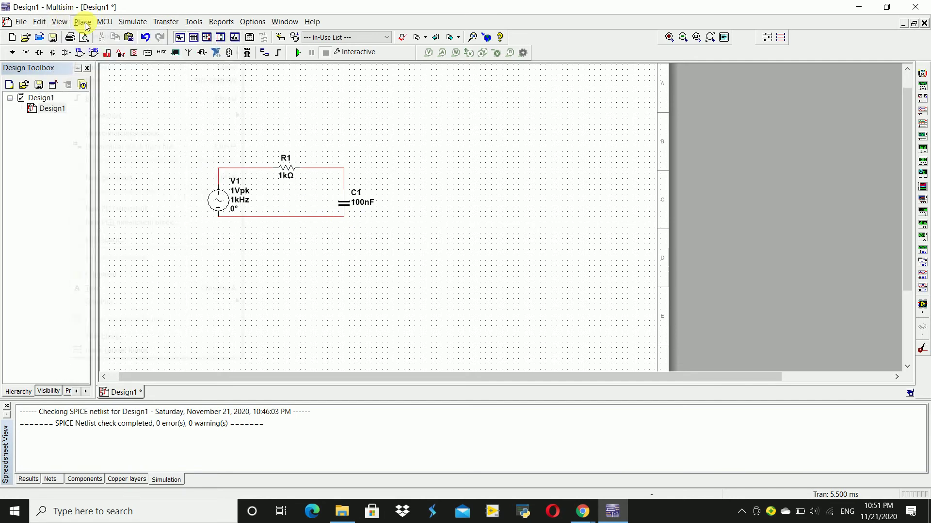
click(85, 24)
click(89, 32)
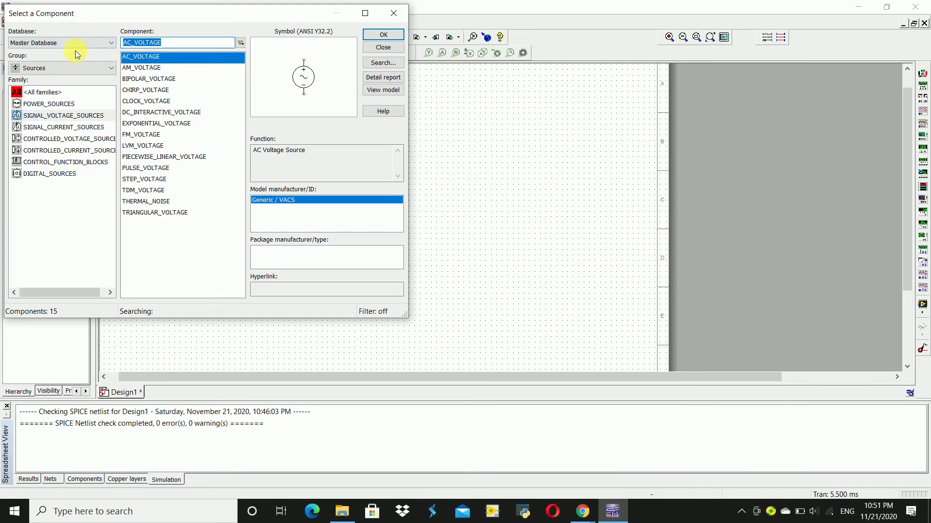
click(74, 66)
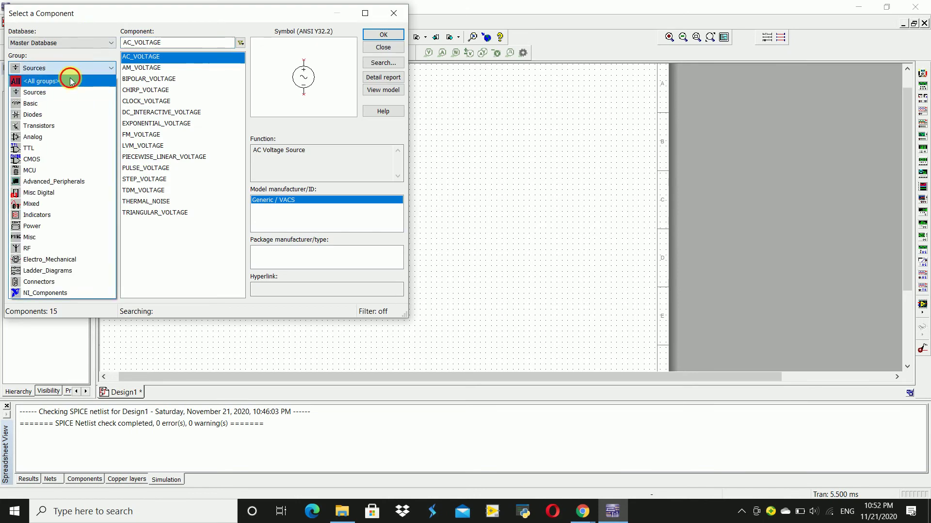
click(70, 80)
click(167, 43)
text(gr)
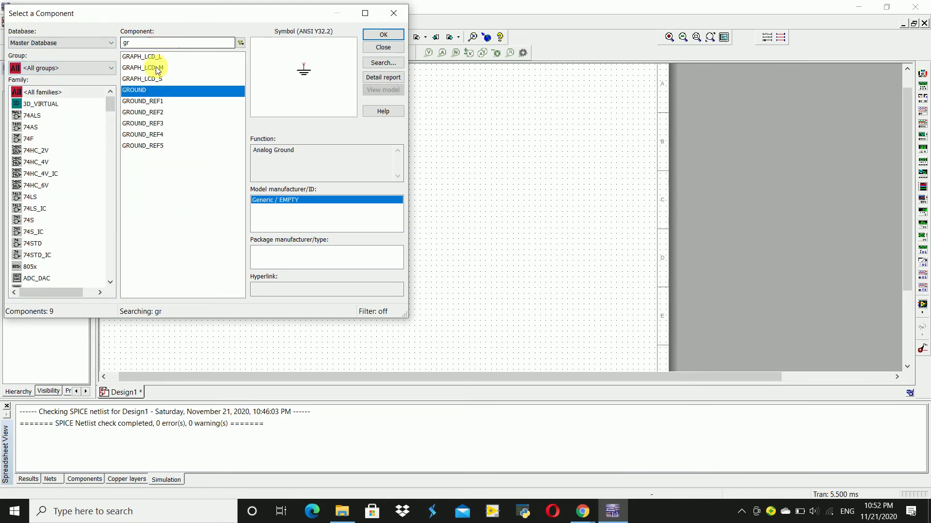
click(383, 35)
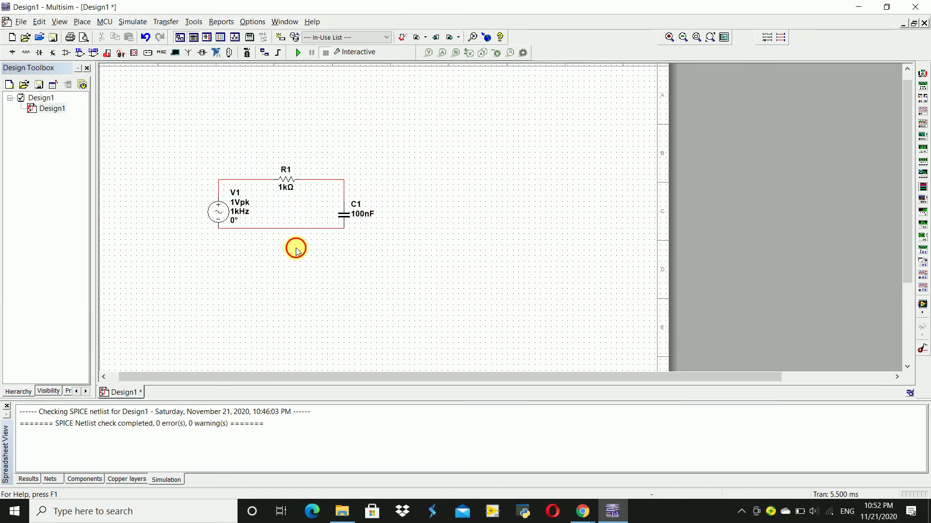
Place the ground below the circuit and wire it to the bottom wire
click(297, 252)
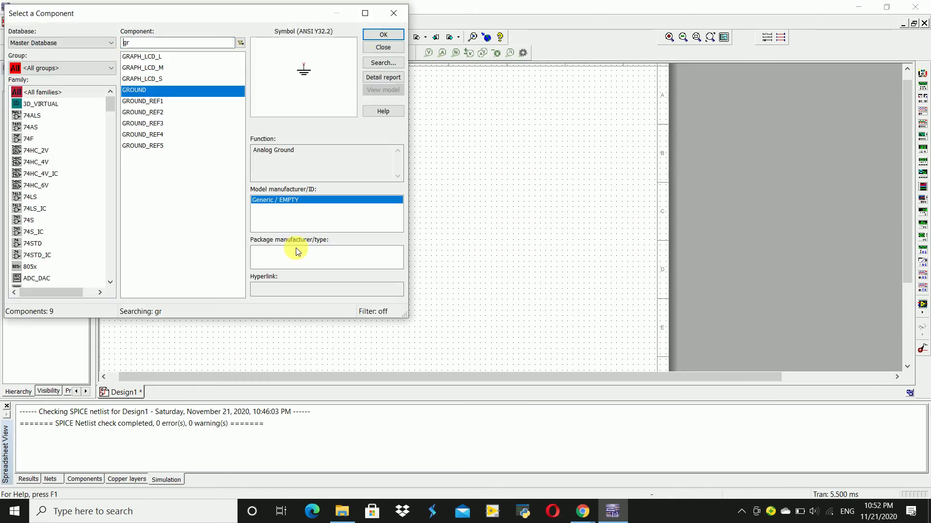
click(395, 13)
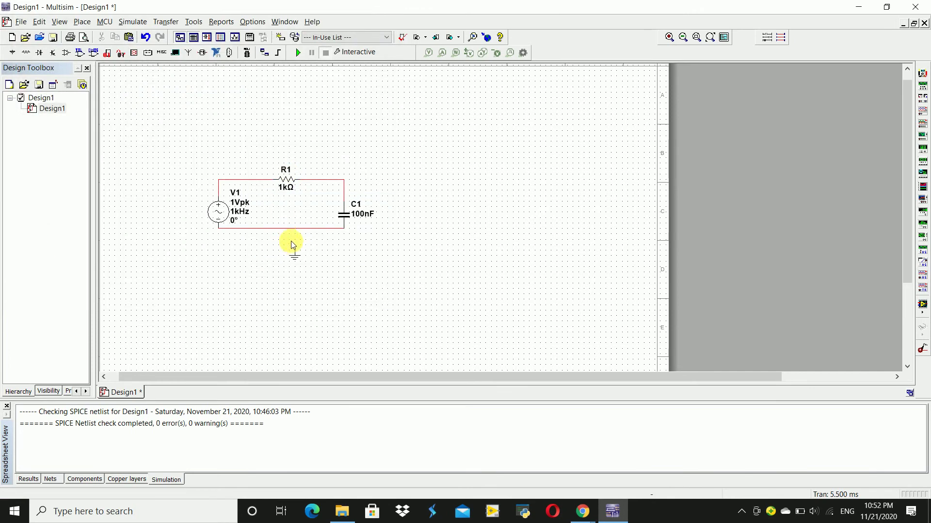
drag(295, 250, 295, 229)
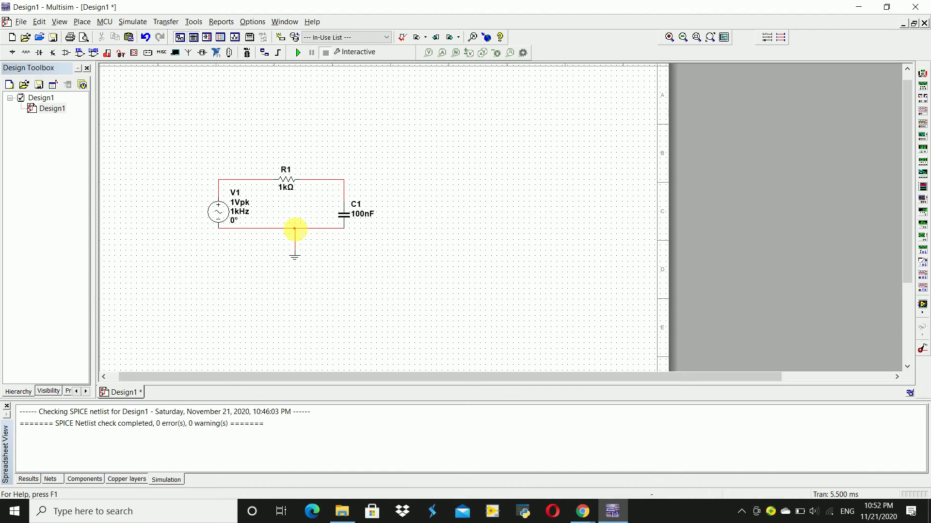
click(142, 25)
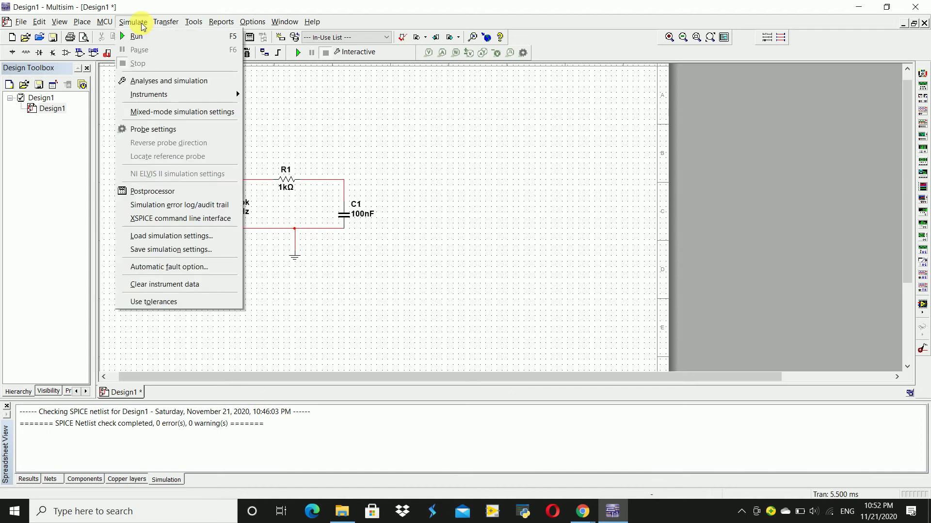
Choose AC Sweep analysis with start frequency 100 Hz and stop frequency 10 MHz
mouse_move(140, 92)
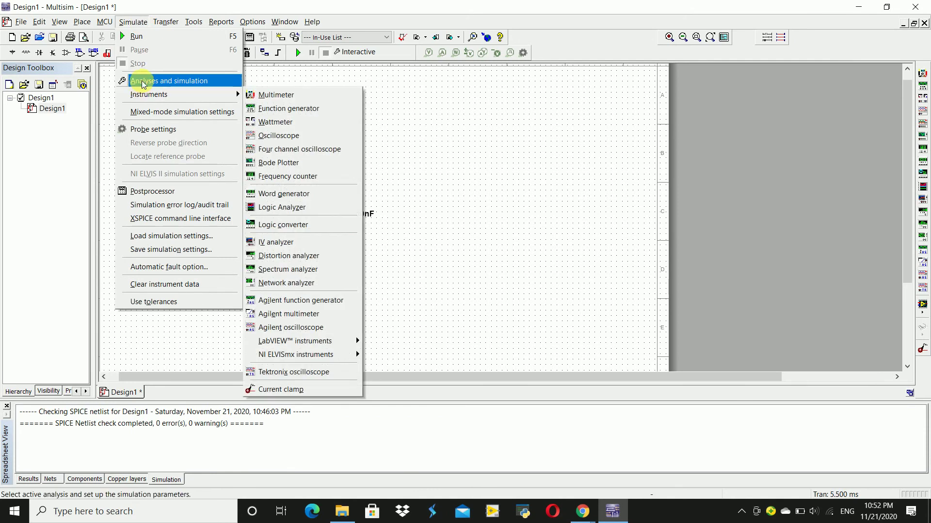
click(198, 81)
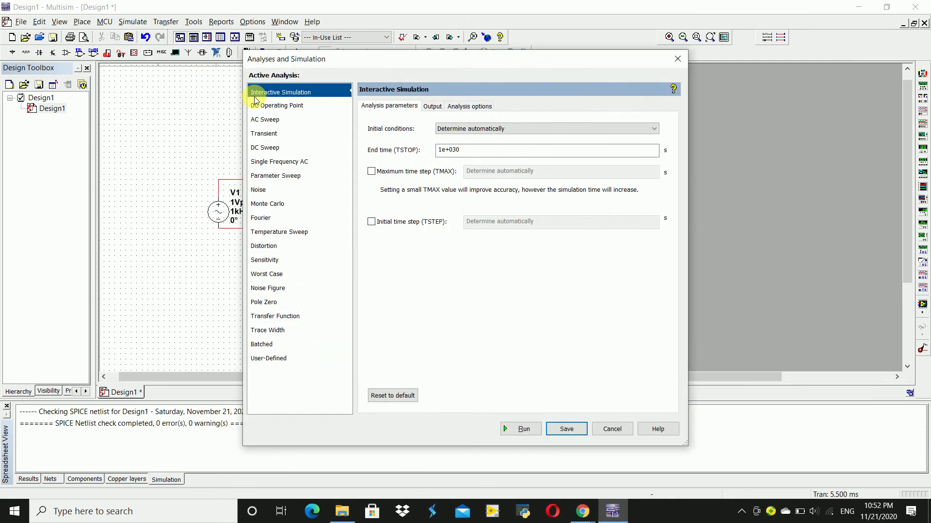
click(263, 125)
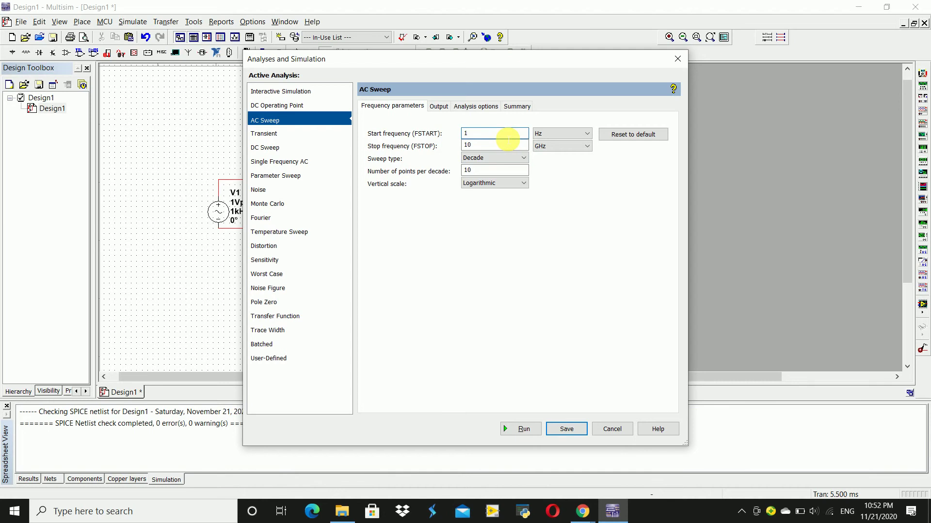
text(00)
click(559, 146)
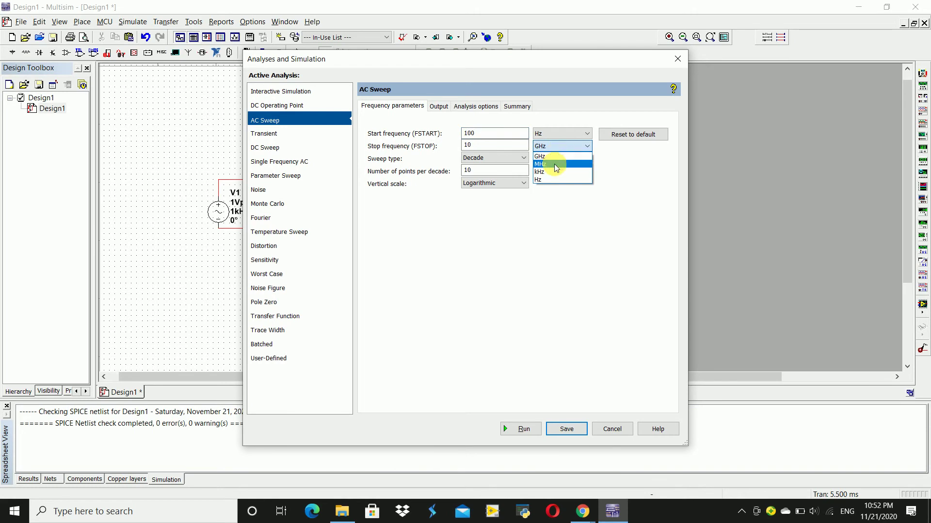
click(554, 163)
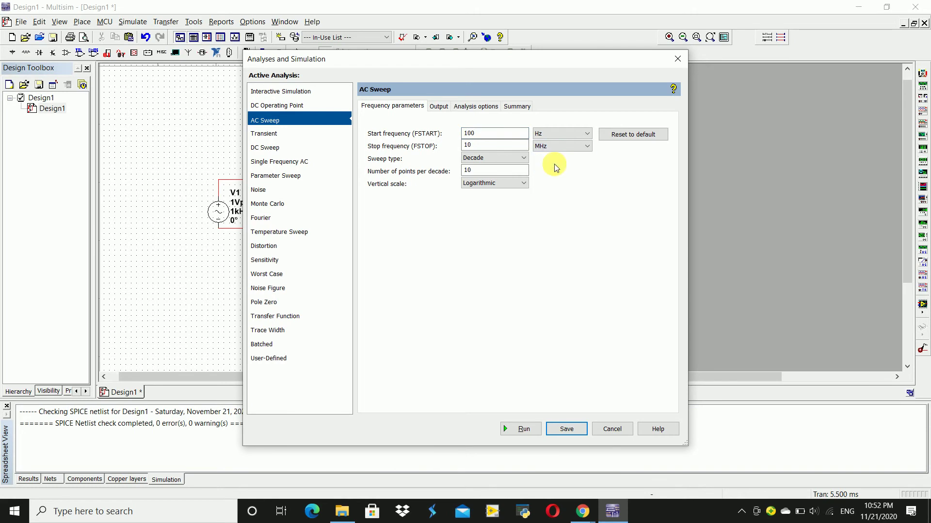
Add V(2) to the selected output variables and run the AC sweep
click(435, 107)
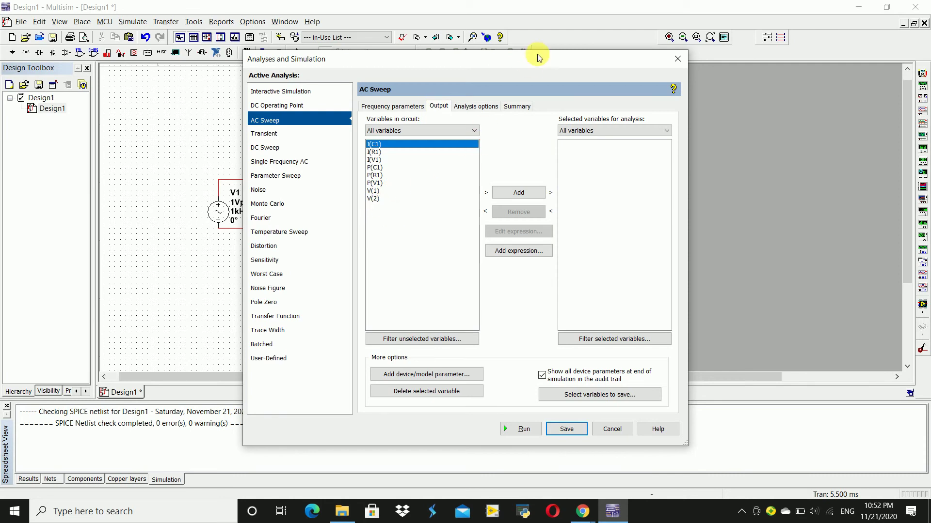
drag(536, 58, 680, 94)
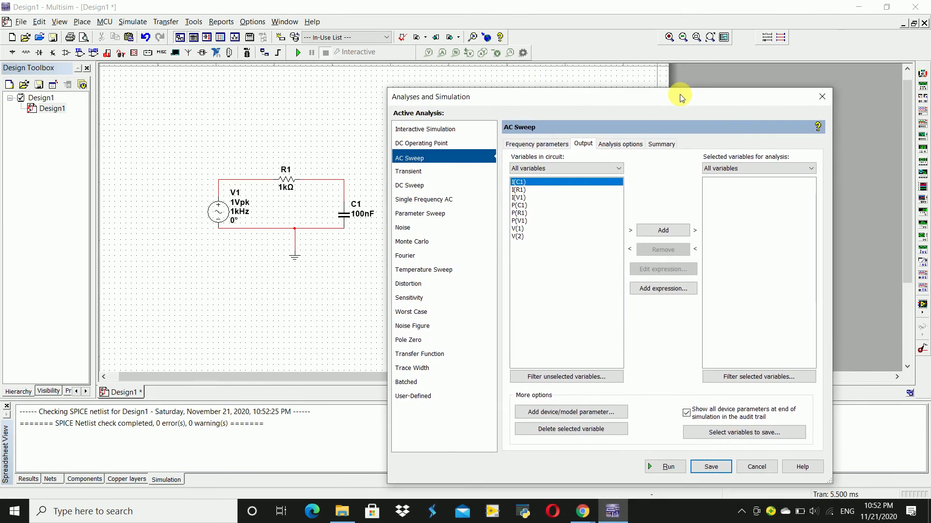
click(522, 237)
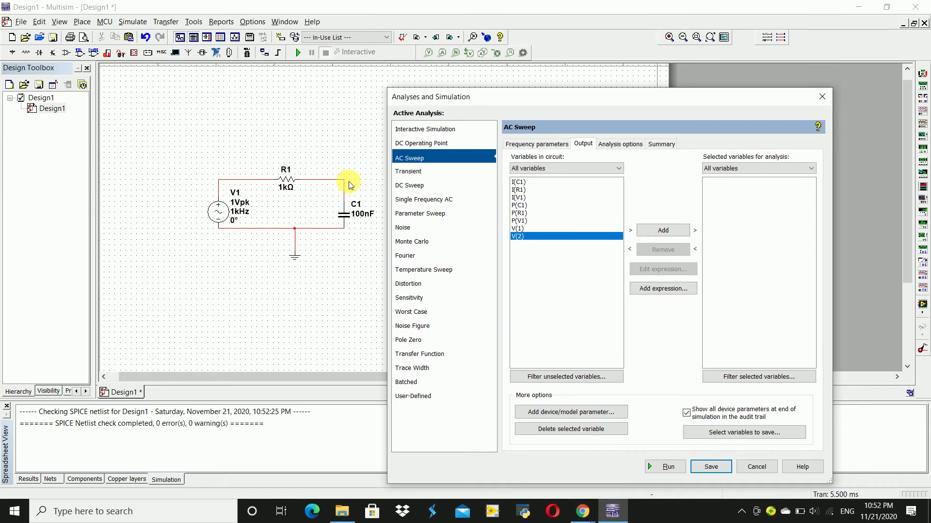
click(659, 231)
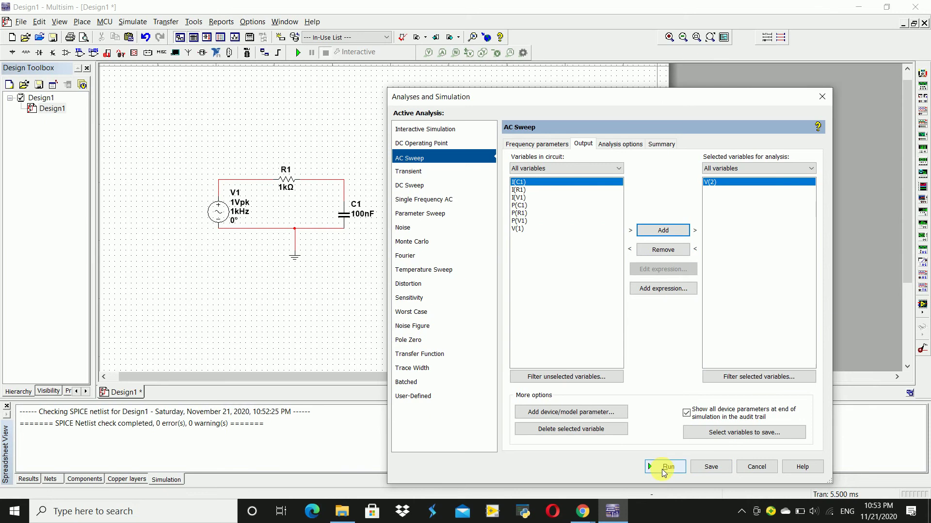
click(663, 468)
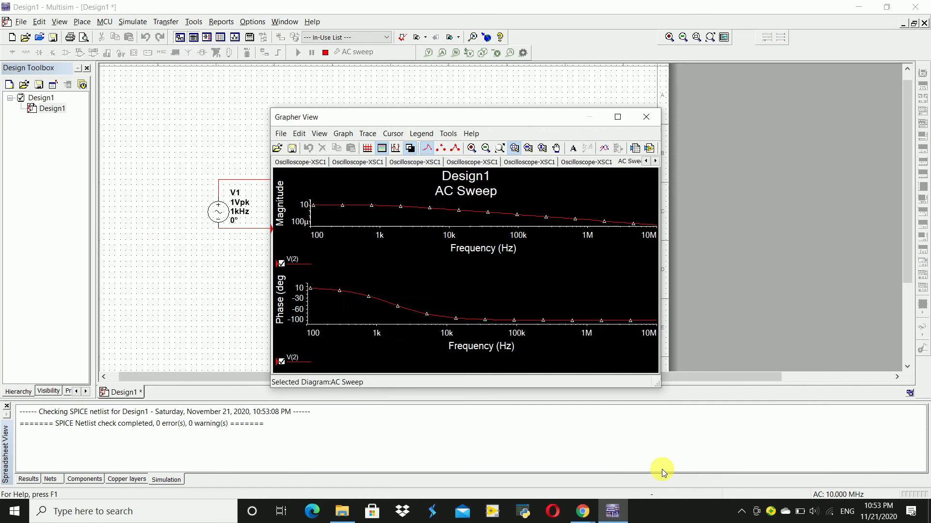
Select the V(2) trace and maximize the Grapher View window
click(474, 324)
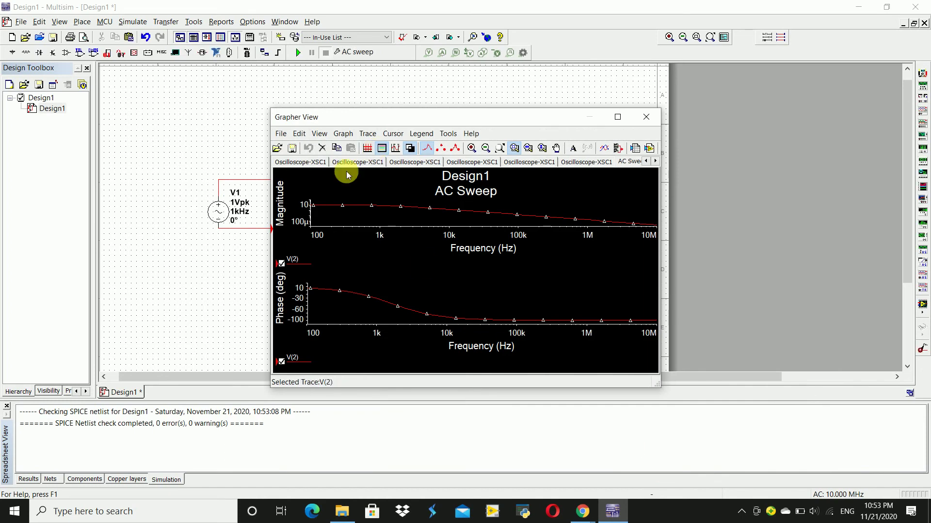
click(619, 117)
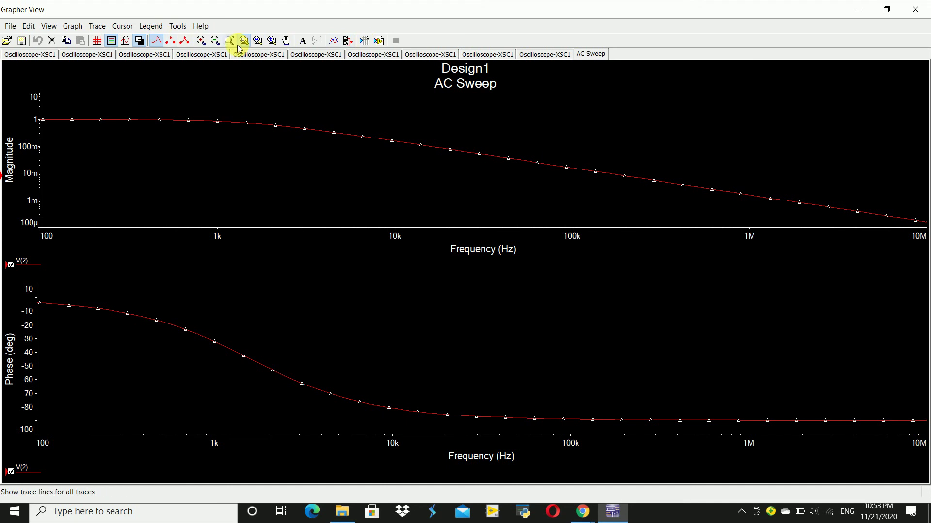
Enable cursors and grid lines, then select the magnitude diagram for the V(2) readout
click(123, 41)
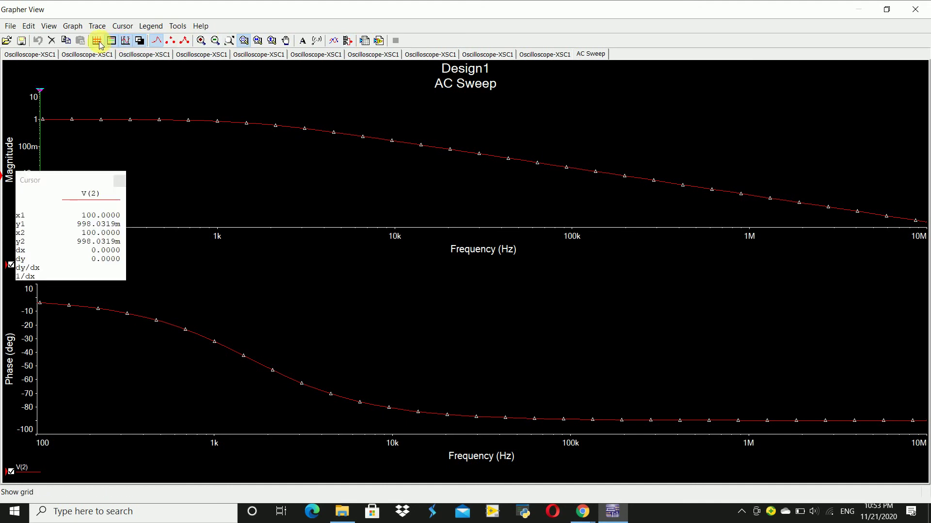
click(98, 45)
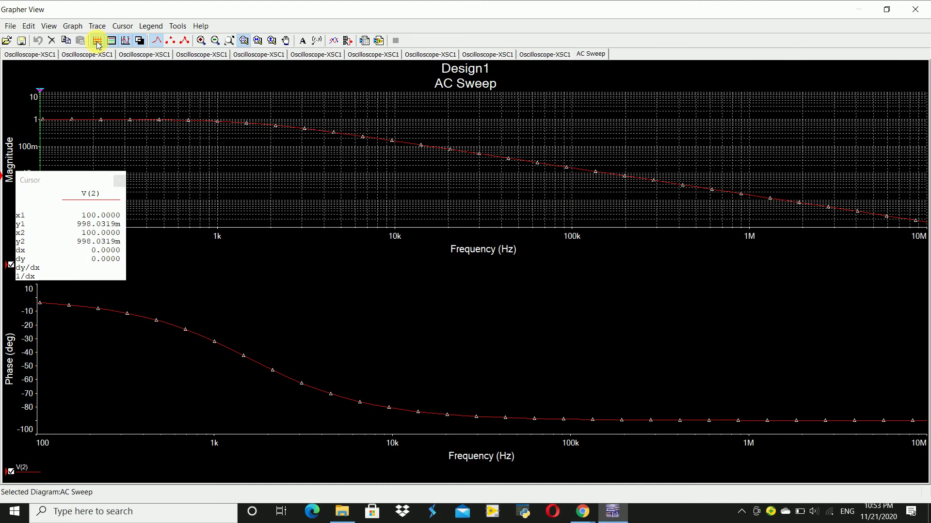
click(43, 123)
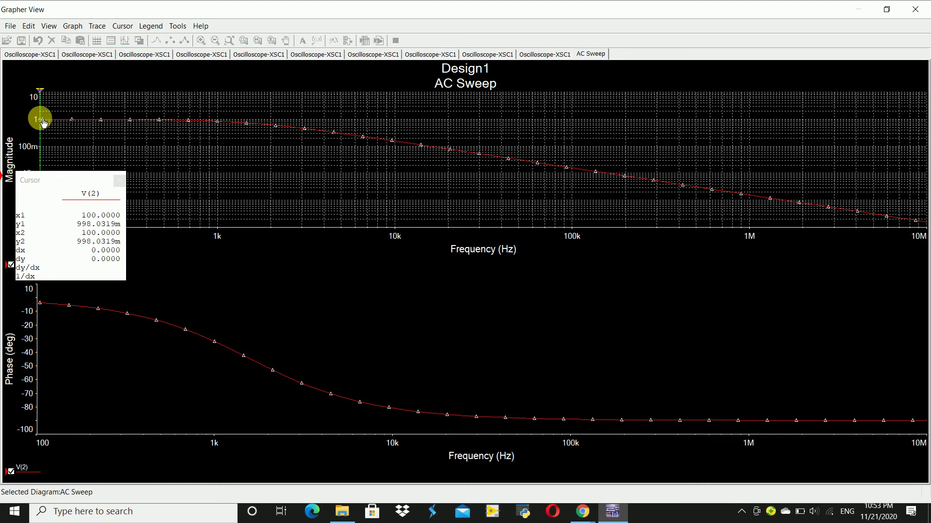
Drag cursor 2 right from about 100 Hz to 1.5655 kHz, reading V(2) ≈ 712.45m
drag(43, 123, 52, 120)
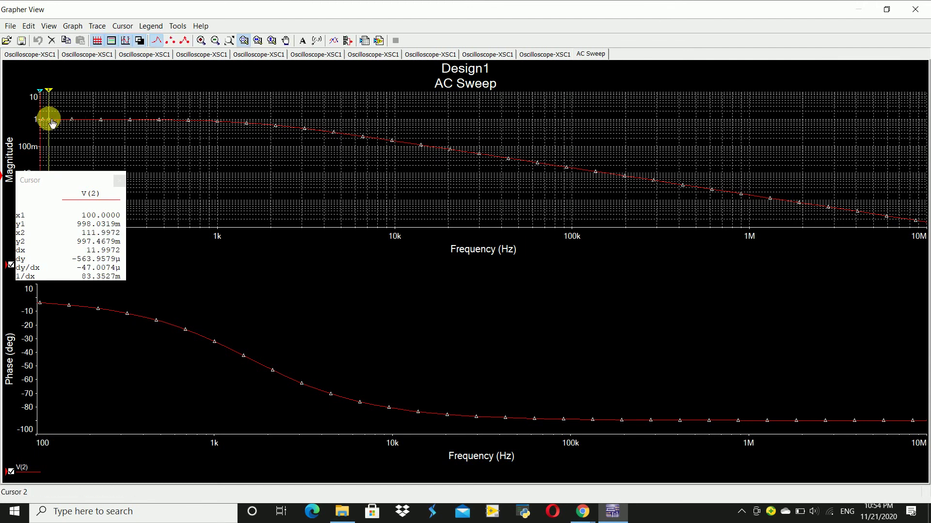
drag(53, 122, 236, 134)
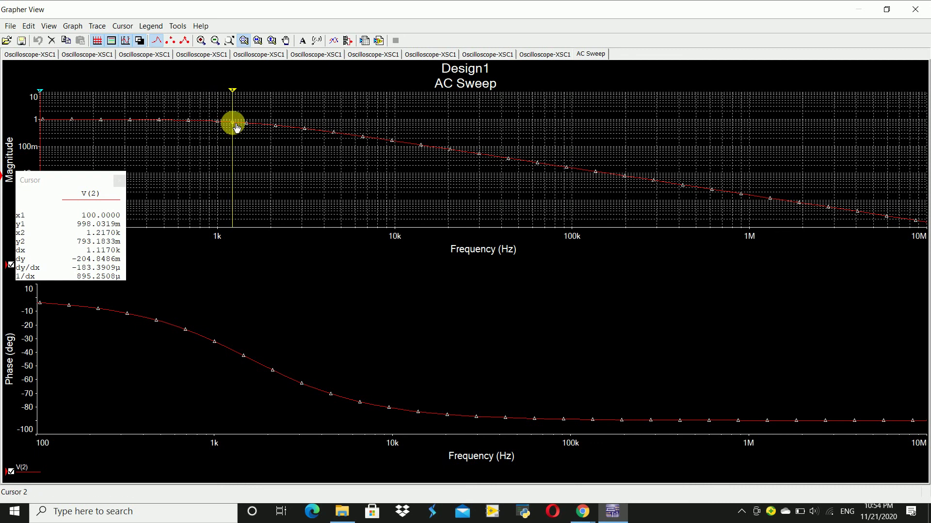
mouse_move(235, 127)
mouse_down()
mouse_move(377, 158)
mouse_move(247, 154)
mouse_move(256, 239)
mouse_up()
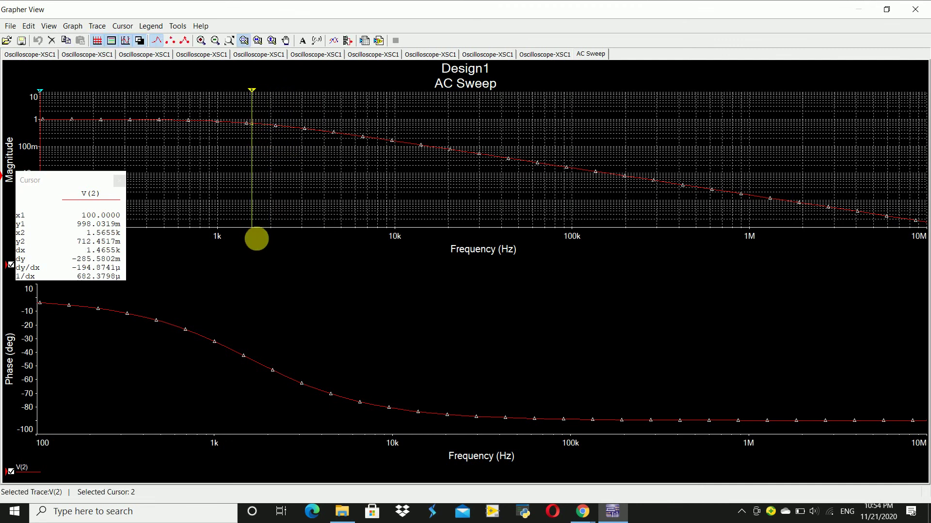